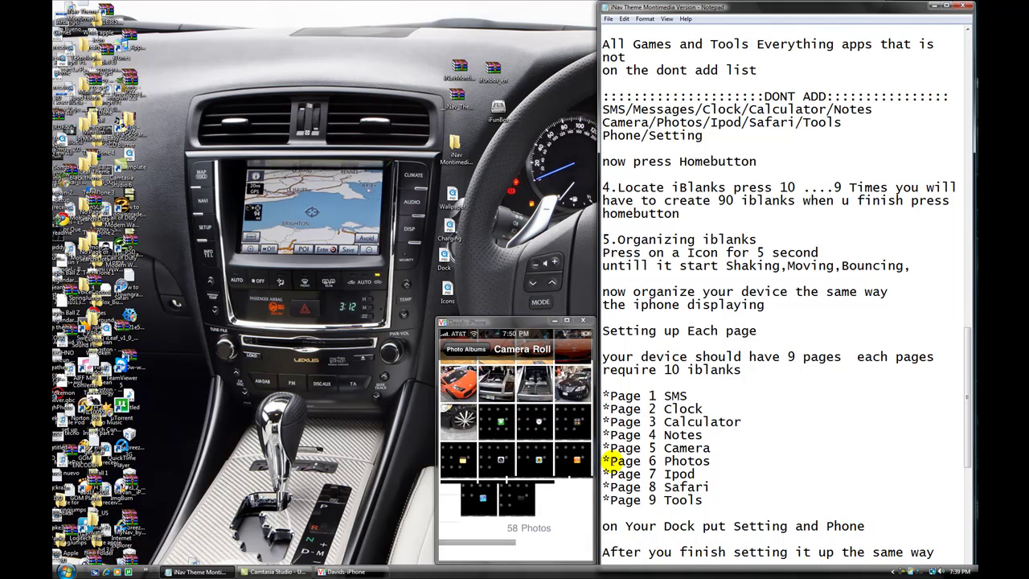
Show the iPhone page screenshots full screen and mark Page 1 in the guide's page list
{"action": "left_click", "coordinate": [501, 421]}
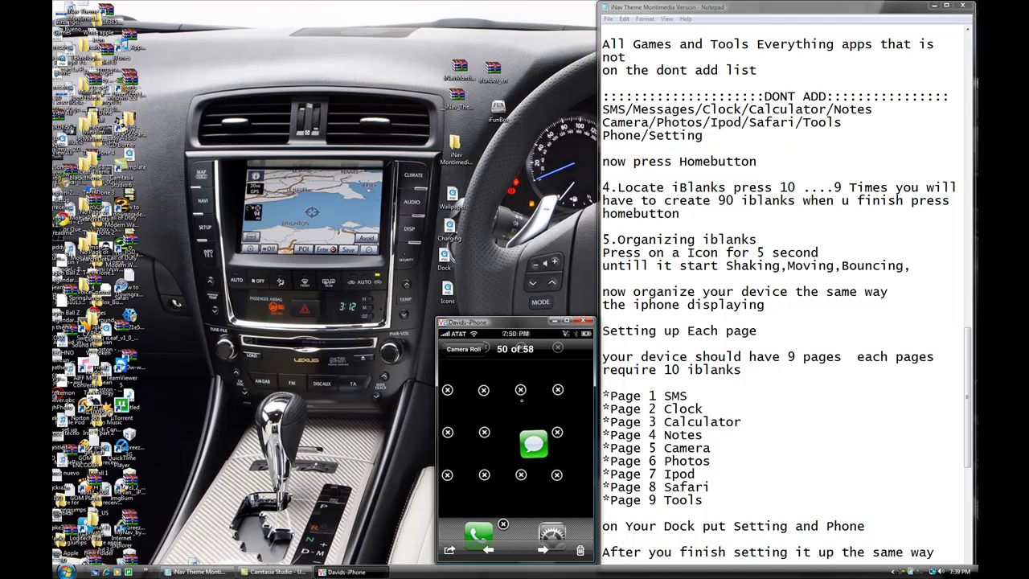
{"action": "left_click", "coordinate": [521, 400]}
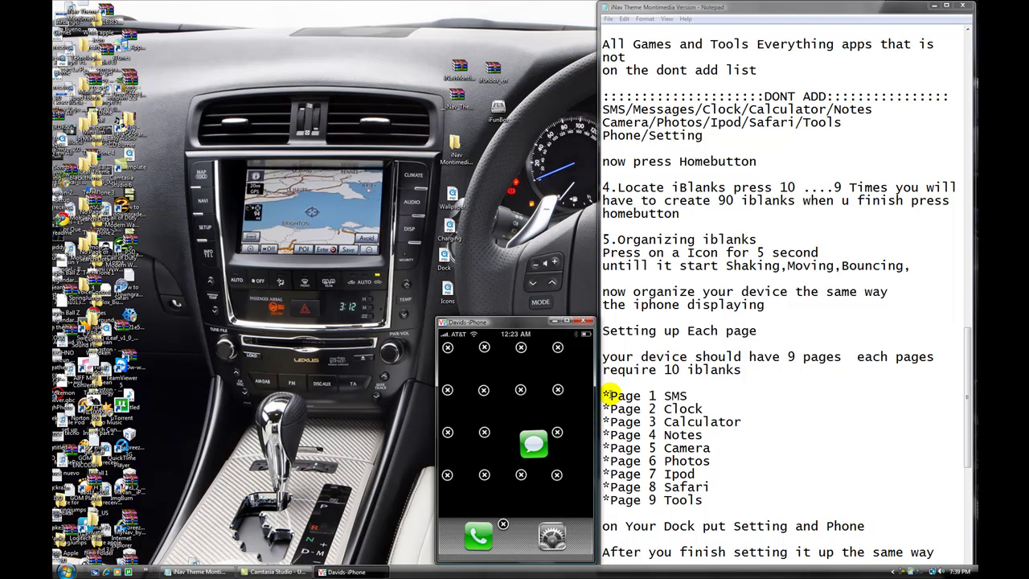
{"action": "left_click_drag", "start_coordinate": [609, 395], "coordinate": [694, 395]}
{"action": "left_click", "coordinate": [694, 395]}
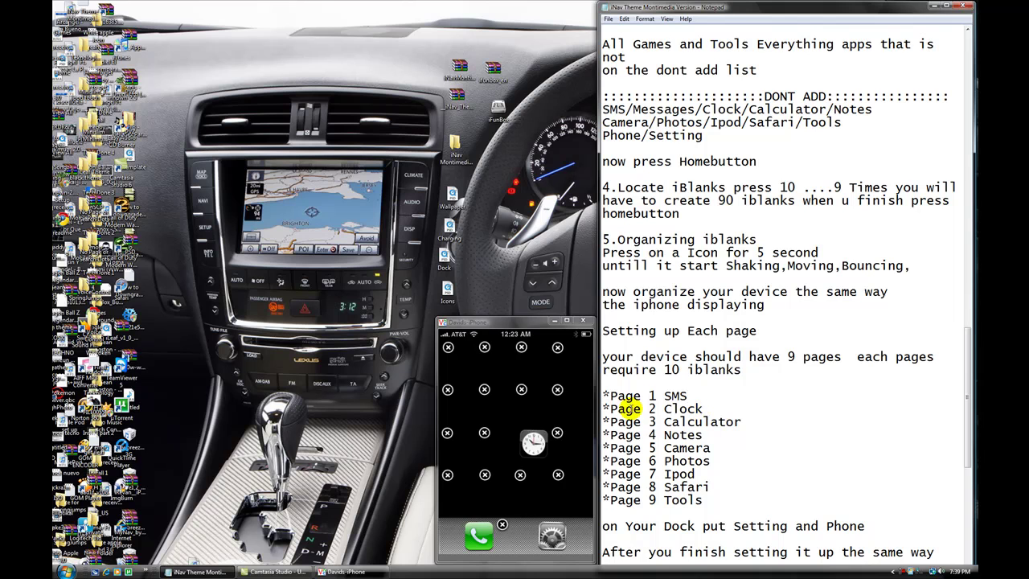
Highlight the Page 2 Clock line and swipe the iPhone past the Clock page
{"action": "left_click_drag", "start_coordinate": [609, 408], "coordinate": [681, 409]}
{"action": "left_click", "coordinate": [703, 408]}
{"action": "left_click", "coordinate": [532, 442]}
{"action": "left_click", "coordinate": [553, 447]}
Highlight Page 3 Calculator in the notes and advance the iPhone to the Page 4 Notes screen
{"action": "left_click", "coordinate": [616, 441]}
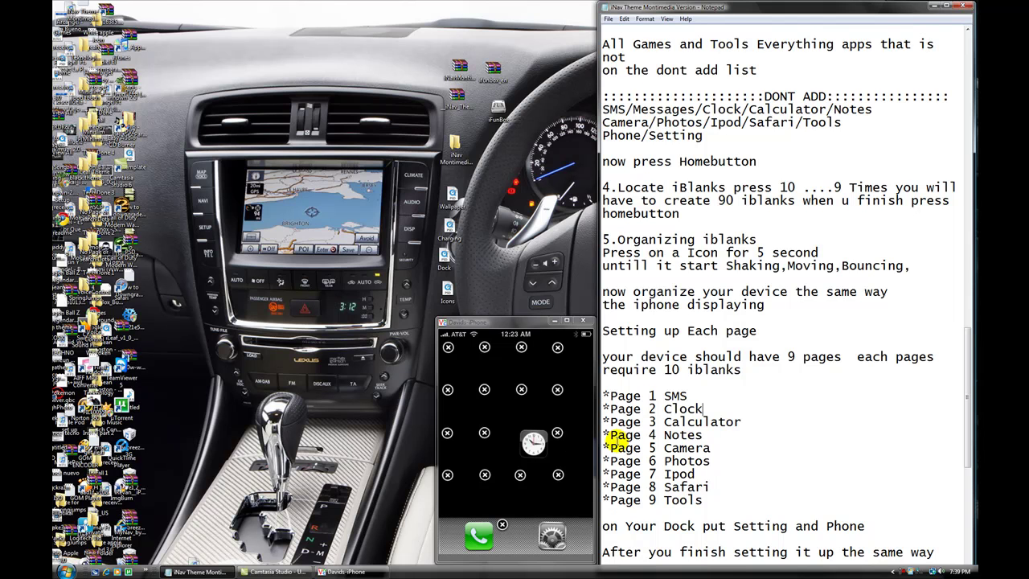
{"action": "left_click", "coordinate": [614, 419]}
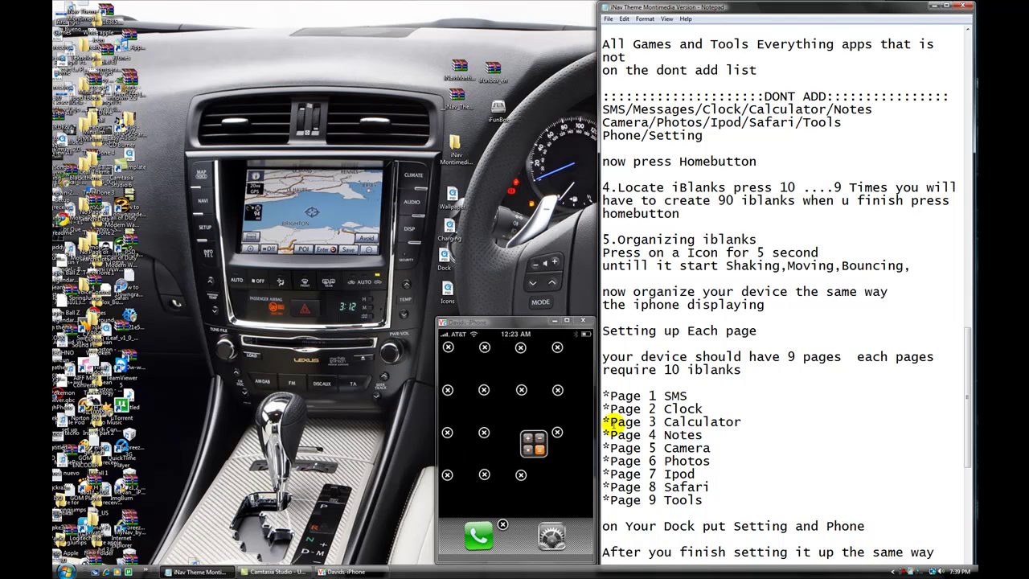
{"action": "double_click", "coordinate": [613, 419]}
{"action": "left_click_drag", "start_coordinate": [664, 421], "coordinate": [744, 420]}
{"action": "left_click", "coordinate": [744, 419]}
{"action": "left_click", "coordinate": [534, 449]}
{"action": "left_click", "coordinate": [650, 435]}
Highlight Page 4 and the word Notes on the guide's Notes line
{"action": "left_click_drag", "start_coordinate": [606, 435], "coordinate": [657, 435]}
{"action": "left_click", "coordinate": [657, 435]}
{"action": "left_click", "coordinate": [655, 435]}
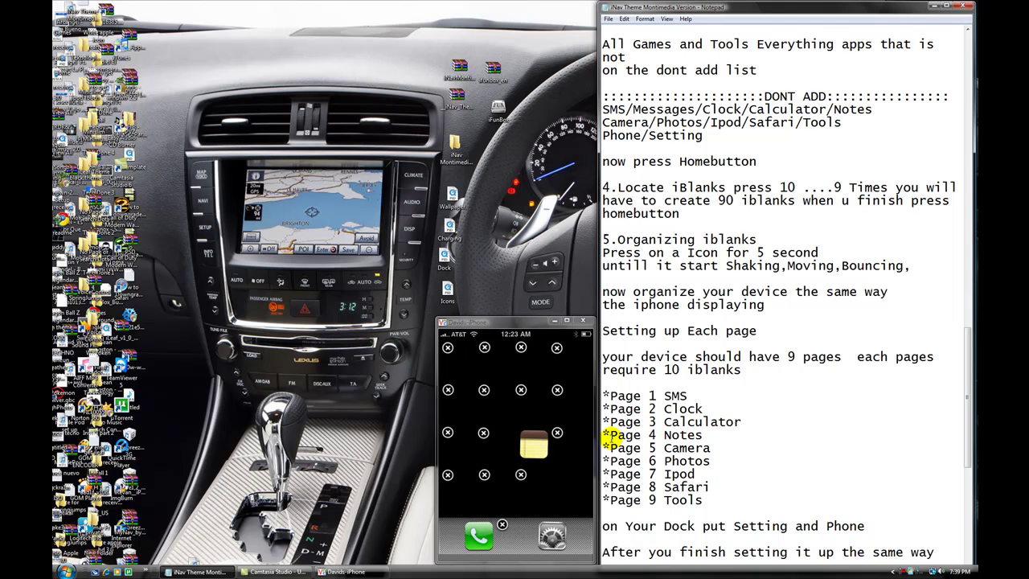
{"action": "left_click_drag", "start_coordinate": [610, 434], "coordinate": [657, 434]}
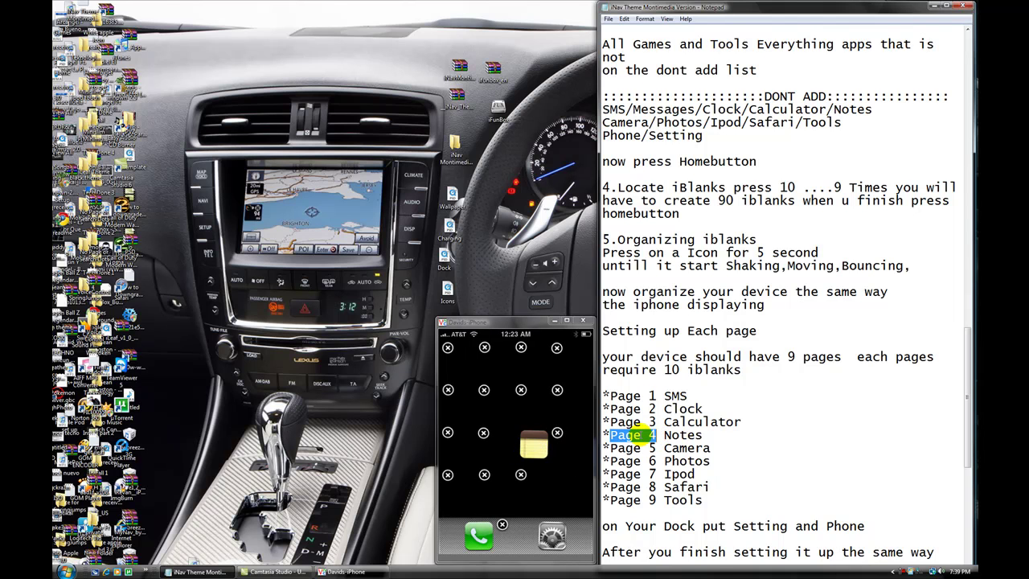
{"action": "double_click", "coordinate": [665, 435]}
{"action": "left_click", "coordinate": [729, 434]}
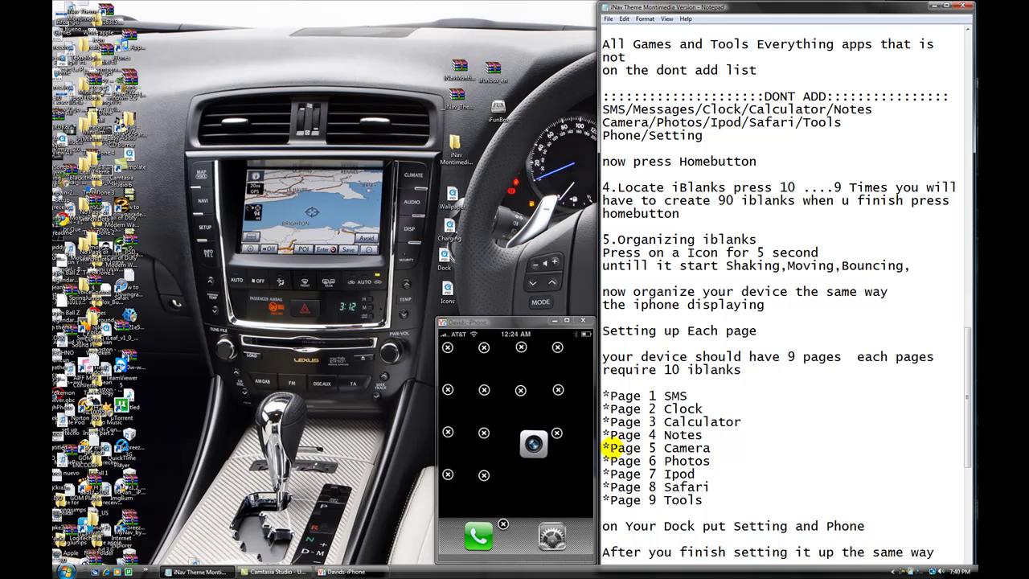
Highlight the Page 5 Camera and Page 6 Photos lines to match the iPhone pages
{"action": "left_click_drag", "start_coordinate": [608, 447], "coordinate": [657, 447]}
{"action": "left_click", "coordinate": [657, 447]}
{"action": "left_click", "coordinate": [728, 447]}
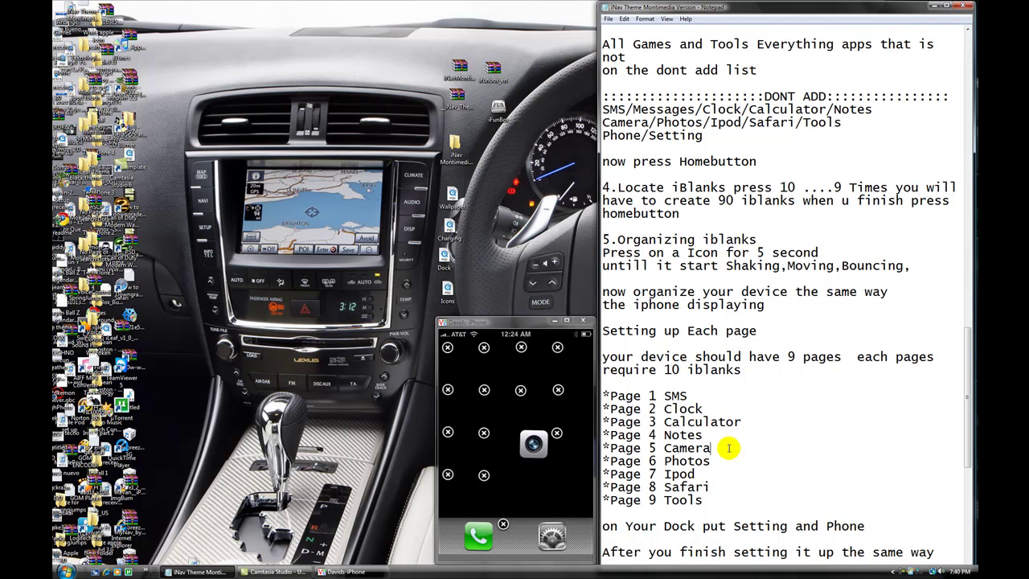
{"action": "left_click_drag", "start_coordinate": [610, 460], "coordinate": [659, 461]}
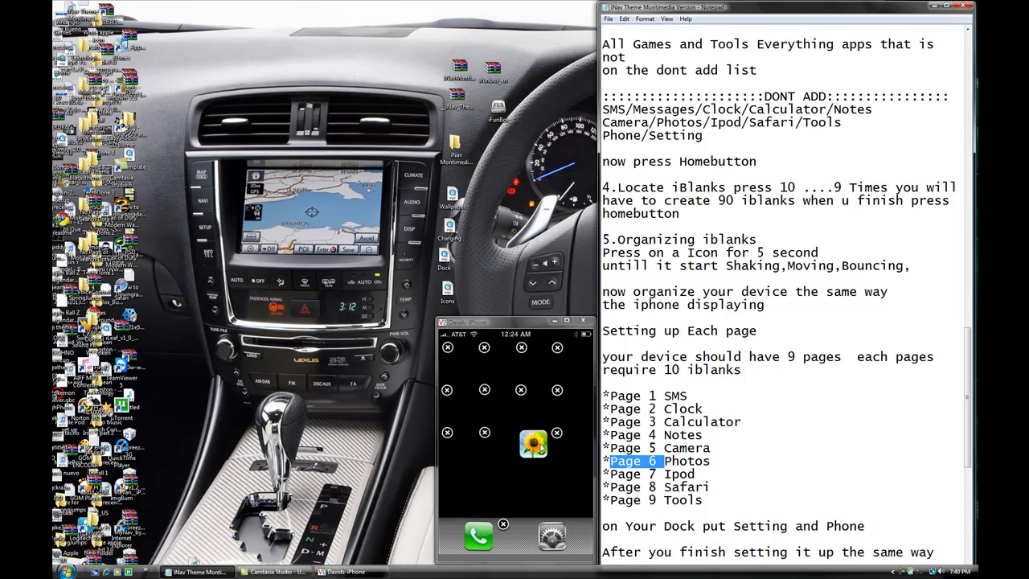
{"action": "left_click", "coordinate": [663, 461]}
{"action": "double_click", "coordinate": [683, 460]}
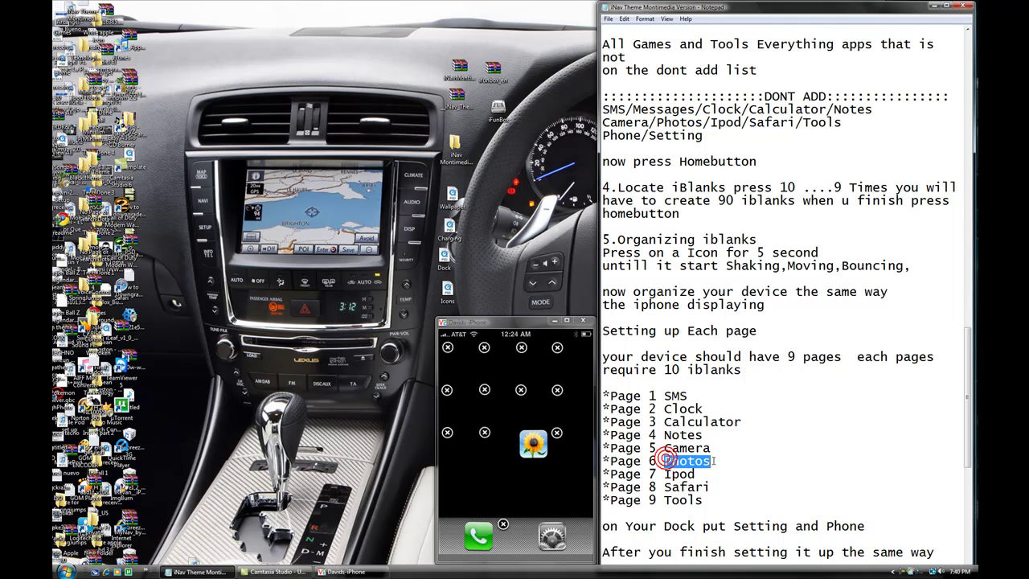
{"action": "left_click", "coordinate": [710, 460]}
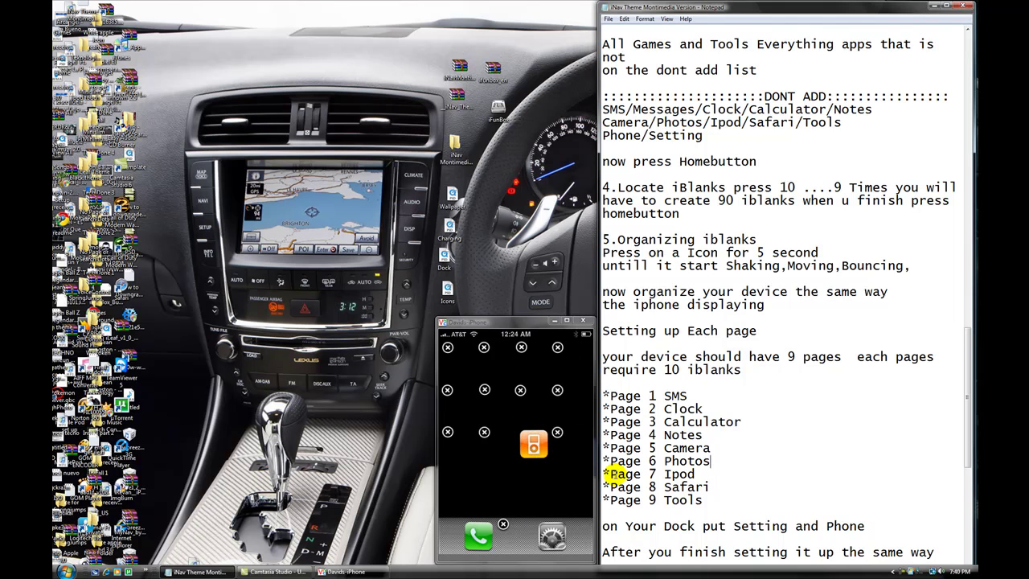
Highlight Page 7 and Ipod on the guide's Page 7 line
{"action": "left_click_drag", "start_coordinate": [608, 474], "coordinate": [653, 475]}
{"action": "left_click", "coordinate": [655, 474]}
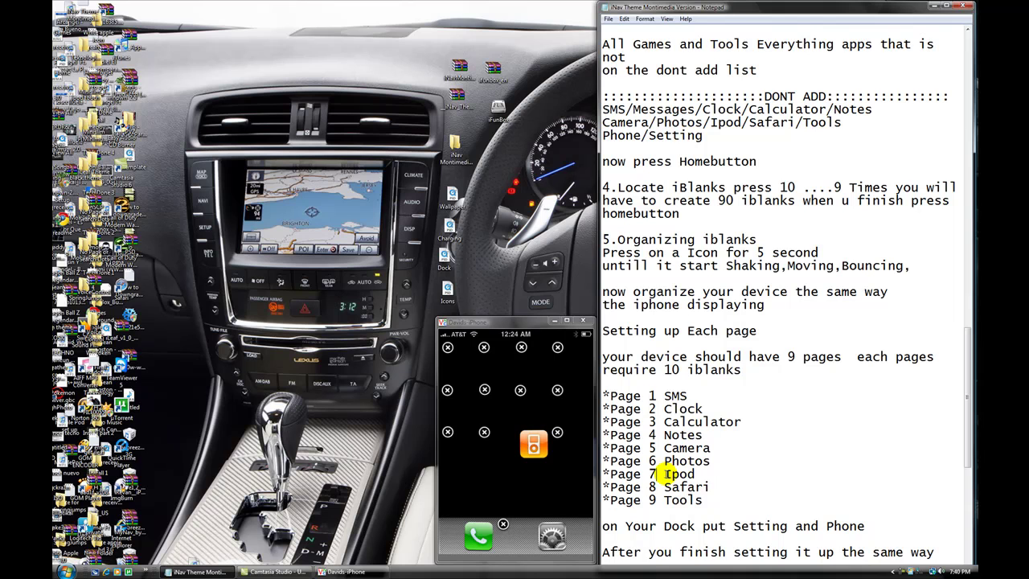
{"action": "left_click_drag", "start_coordinate": [664, 474], "coordinate": [696, 474]}
{"action": "left_click", "coordinate": [698, 474]}
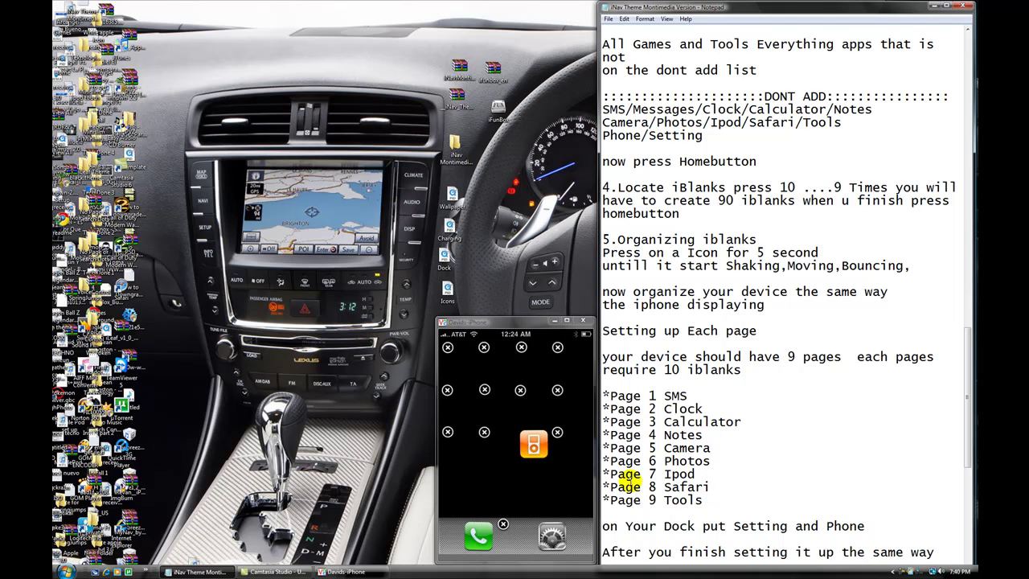
Check the Page 8 Safari and Page 9 Tools lines against the iPhone pages
{"action": "left_click_drag", "start_coordinate": [604, 486], "coordinate": [655, 486]}
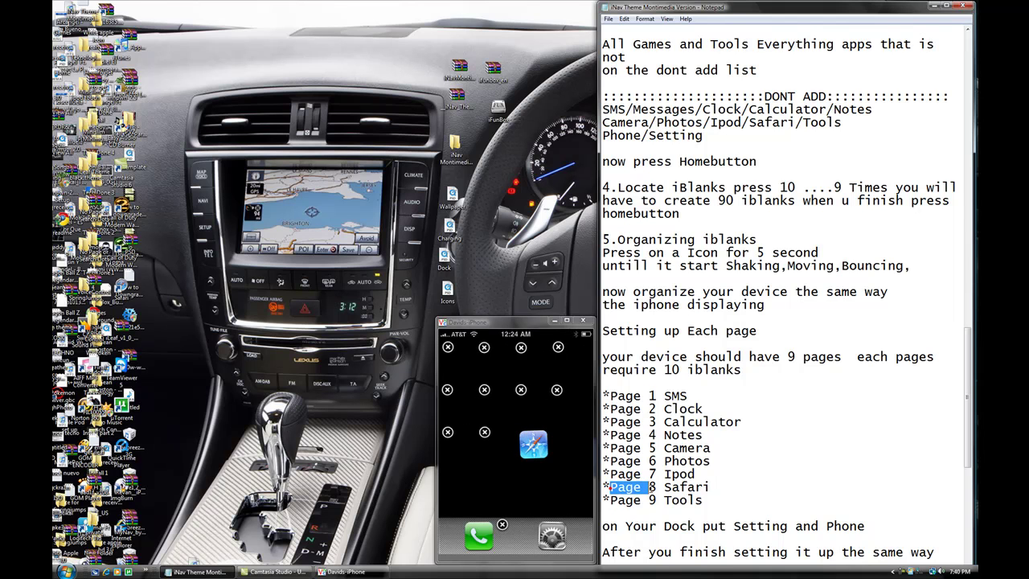
{"action": "left_click", "coordinate": [657, 486]}
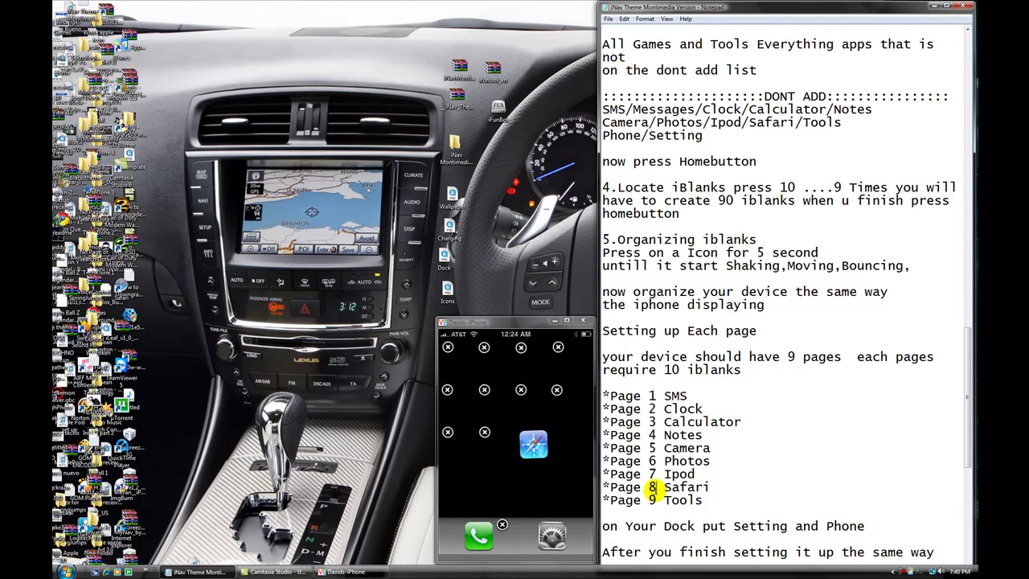
{"action": "left_click_drag", "start_coordinate": [663, 487], "coordinate": [710, 487]}
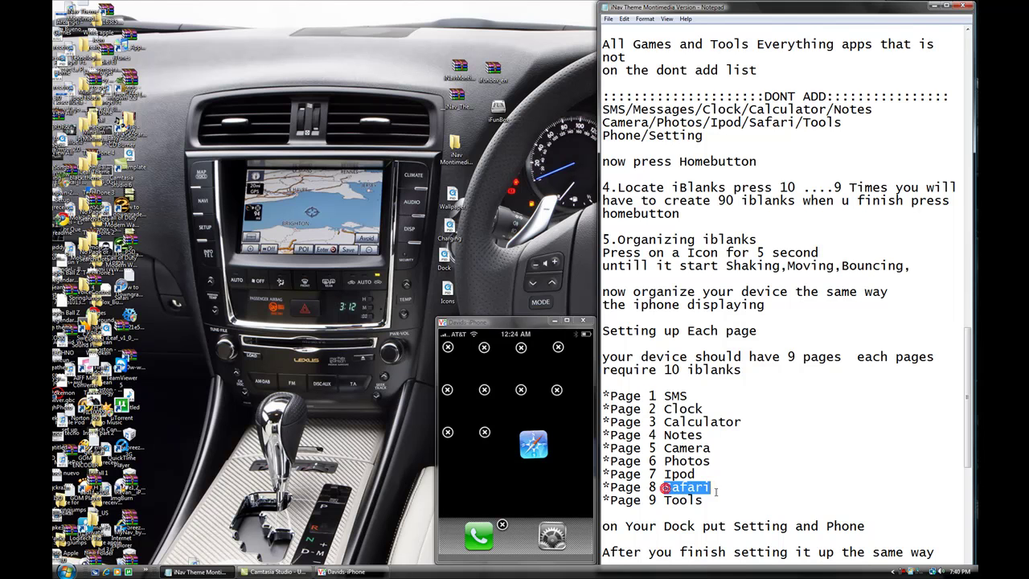
{"action": "left_click", "coordinate": [712, 487]}
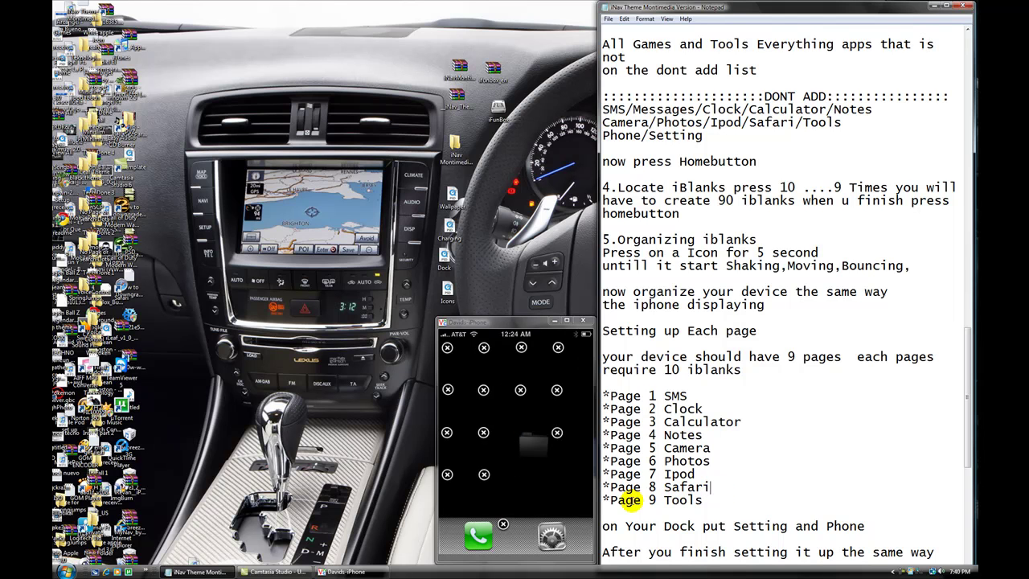
{"action": "left_click_drag", "start_coordinate": [609, 500], "coordinate": [704, 500]}
{"action": "left_click", "coordinate": [658, 499]}
{"action": "left_click", "coordinate": [711, 500]}
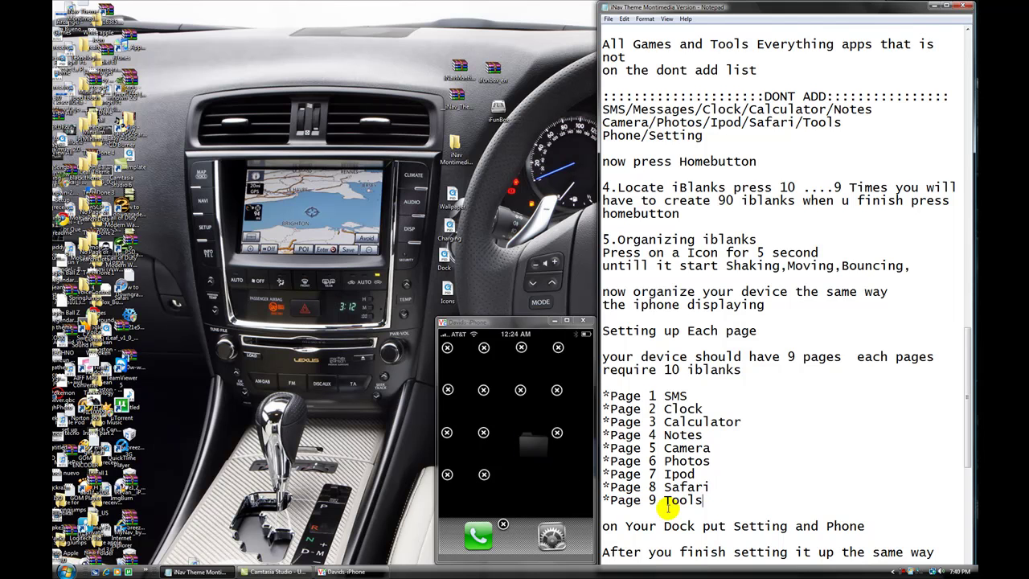
{"action": "left_click", "coordinate": [738, 488]}
Point out the iPhone's dock and scroll the guide down to the dock step
{"action": "left_click", "coordinate": [515, 531]}
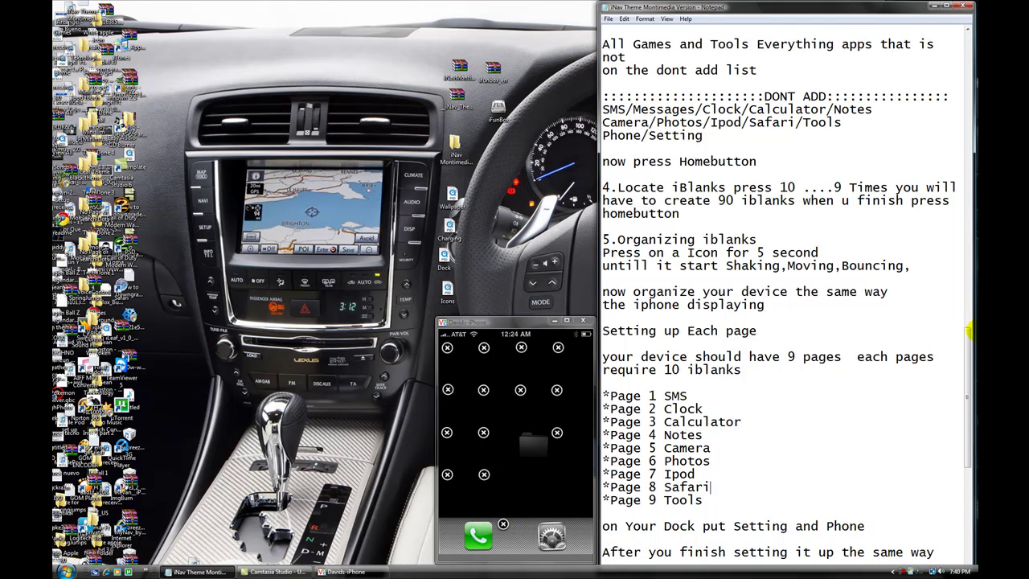
{"action": "left_click", "coordinate": [970, 346]}
{"action": "left_click_drag", "start_coordinate": [970, 345], "coordinate": [970, 361]}
Highlight the guide's dock-apps line and point out Settings in the iPhone dock
{"action": "left_click", "coordinate": [608, 444]}
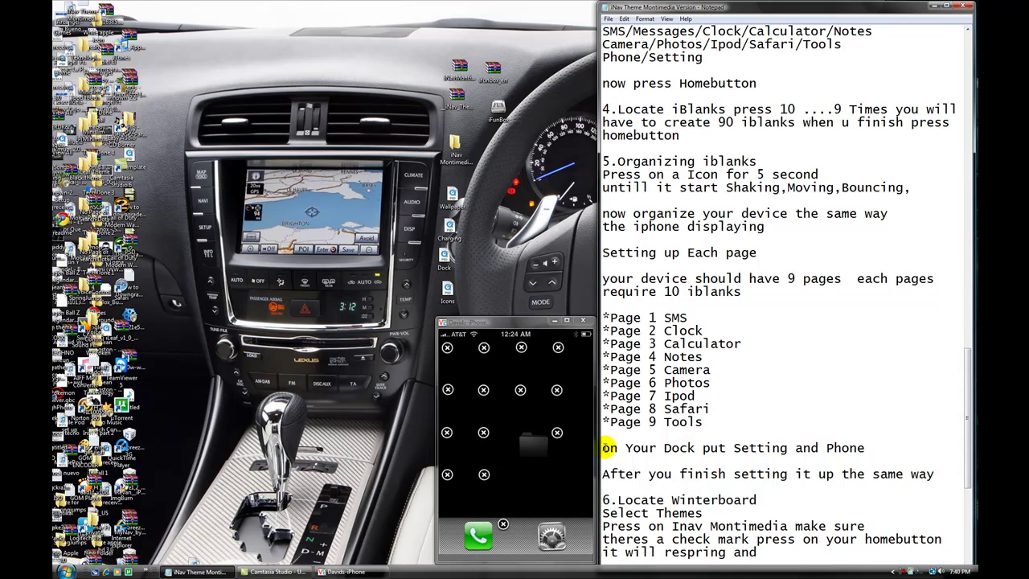
{"action": "left_click_drag", "start_coordinate": [603, 448], "coordinate": [870, 456]}
{"action": "left_click", "coordinate": [869, 456]}
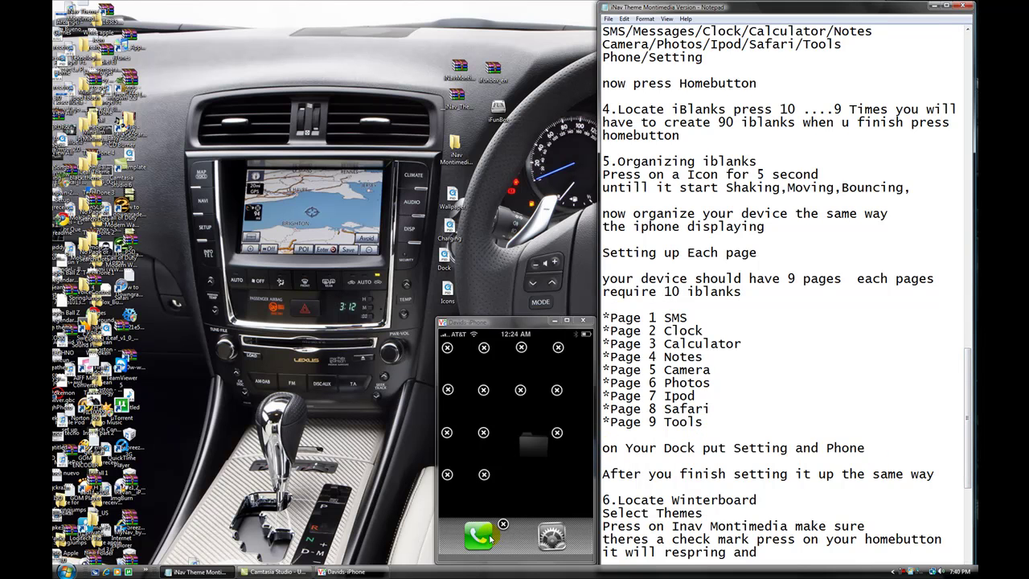
{"action": "left_click", "coordinate": [547, 538]}
Scroll the guide to its final WinterBoard step and highlight Locate Winterboard
{"action": "left_click", "coordinate": [714, 491]}
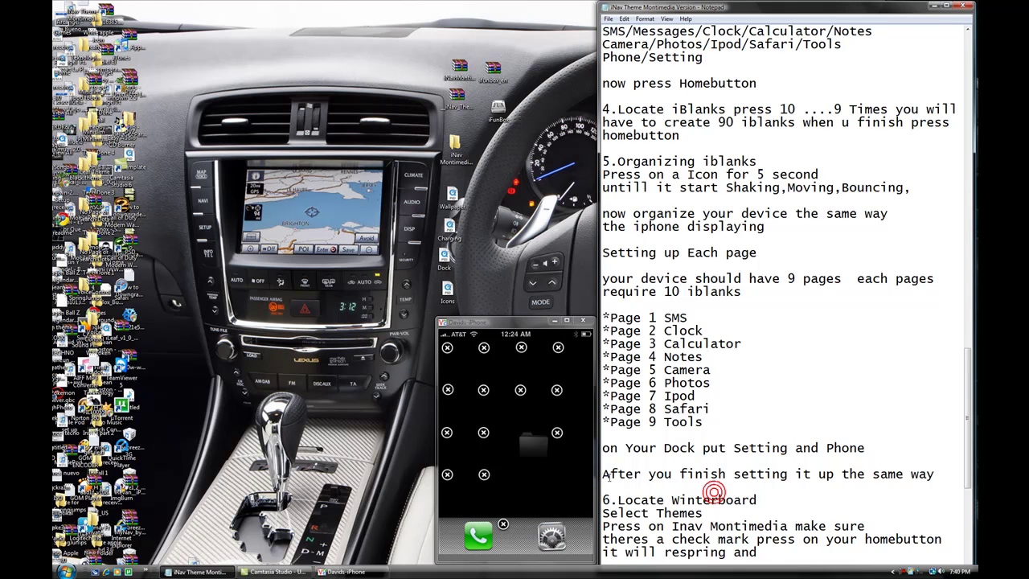
{"action": "left_click_drag", "start_coordinate": [604, 474], "coordinate": [934, 475]}
{"action": "left_click", "coordinate": [934, 474]}
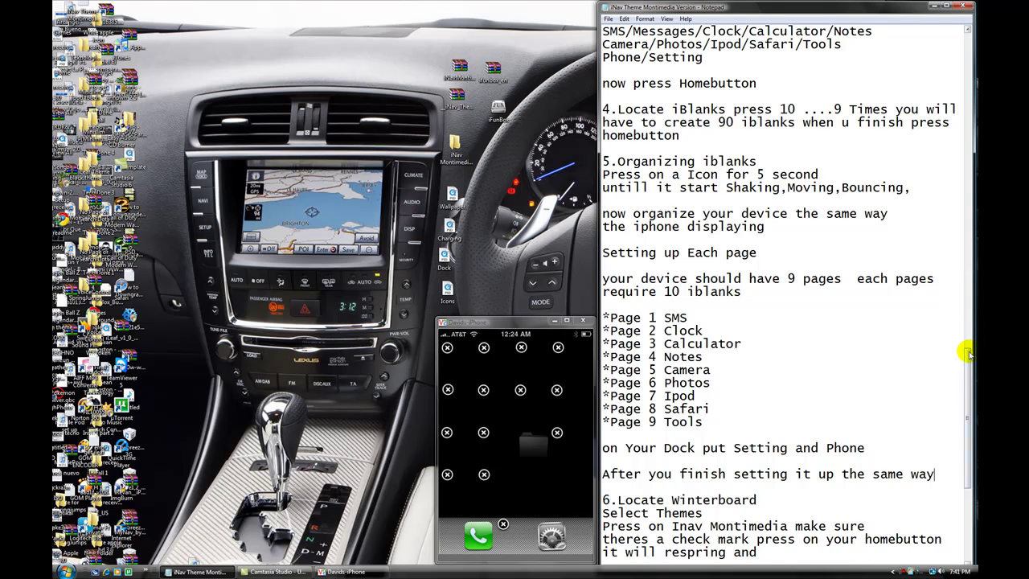
{"action": "left_click_drag", "start_coordinate": [966, 356], "coordinate": [971, 402]}
{"action": "left_click", "coordinate": [937, 331]}
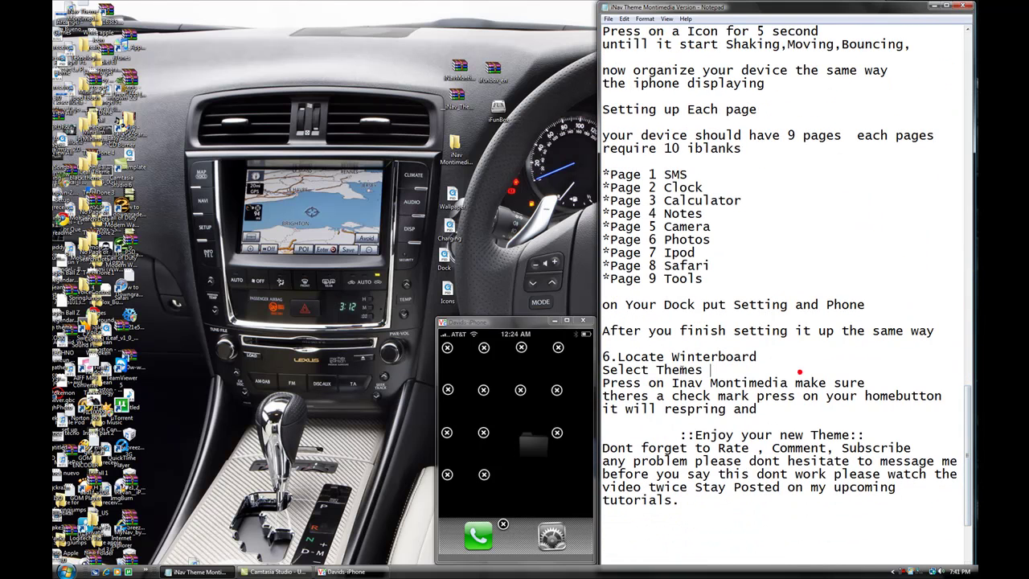
{"action": "left_click", "coordinate": [619, 357]}
{"action": "left_click_drag", "start_coordinate": [617, 358], "coordinate": [767, 359]}
{"action": "left_click", "coordinate": [766, 359]}
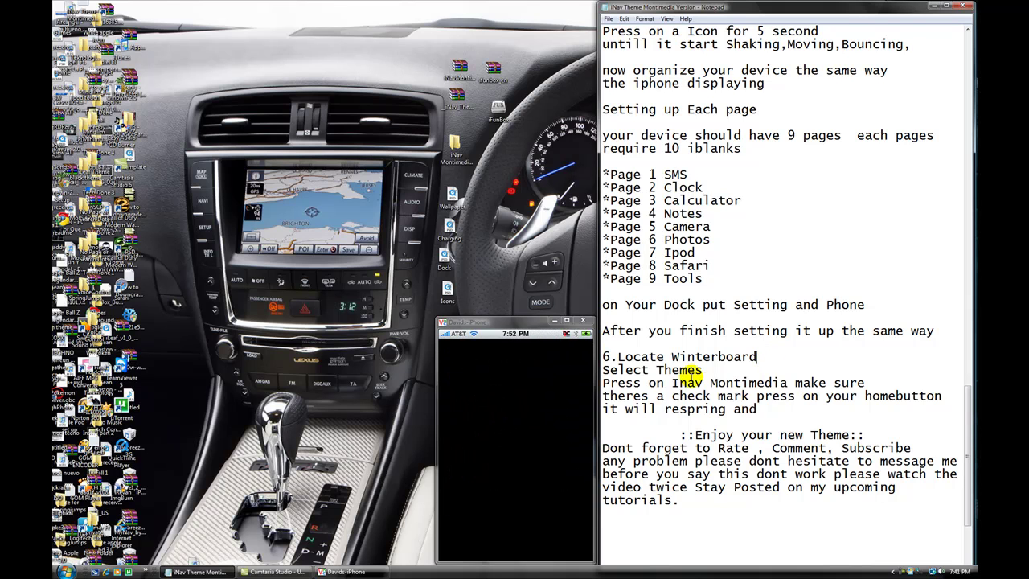
Open WinterBoard's Select Themes list, following the guide's Select Themes and Inav Montimedia lines
{"action": "left_click_drag", "start_coordinate": [606, 369], "coordinate": [712, 371]}
{"action": "left_click", "coordinate": [711, 370]}
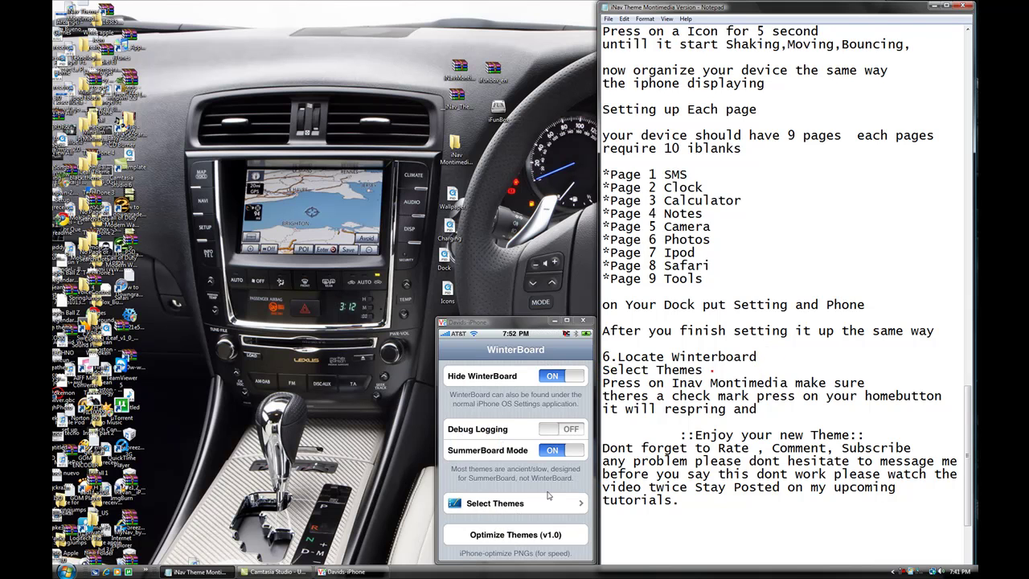
{"action": "left_click", "coordinate": [530, 504]}
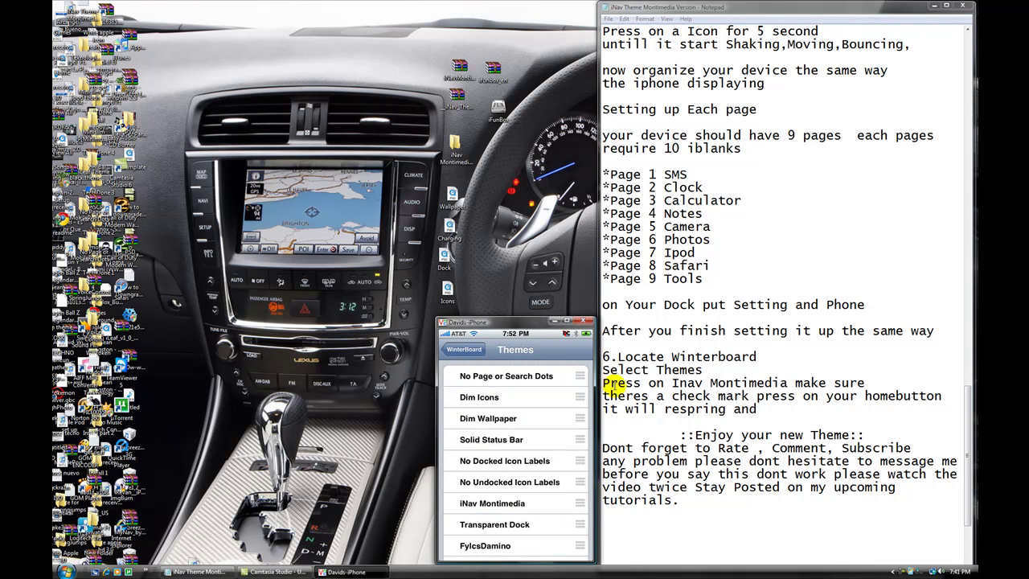
{"action": "left_click_drag", "start_coordinate": [606, 383], "coordinate": [714, 382]}
{"action": "left_click", "coordinate": [752, 370]}
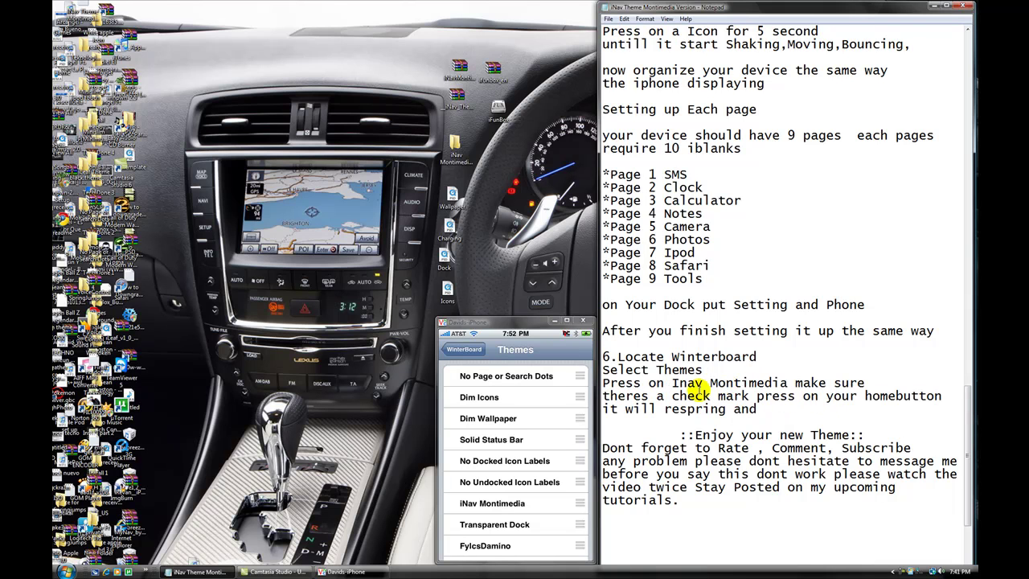
Check iNav Montimedia, No Undocked Icon Labels and No Docked Icon Labels, then highlight the respring line
{"action": "left_click", "coordinate": [499, 487]}
{"action": "left_click", "coordinate": [499, 482]}
{"action": "left_click", "coordinate": [504, 460]}
{"action": "left_click", "coordinate": [744, 409]}
{"action": "mouse_move", "coordinate": [756, 395]}
{"action": "left_mouse_down"}
{"action": "mouse_move", "coordinate": [947, 395]}
{"action": "mouse_move", "coordinate": [684, 435]}
{"action": "mouse_move", "coordinate": [757, 414]}
{"action": "mouse_move", "coordinate": [748, 412]}
{"action": "left_mouse_up"}
Highlight the respring note, the Enjoy your new Theme heading and the closing troubleshooting note
{"action": "left_click", "coordinate": [746, 417]}
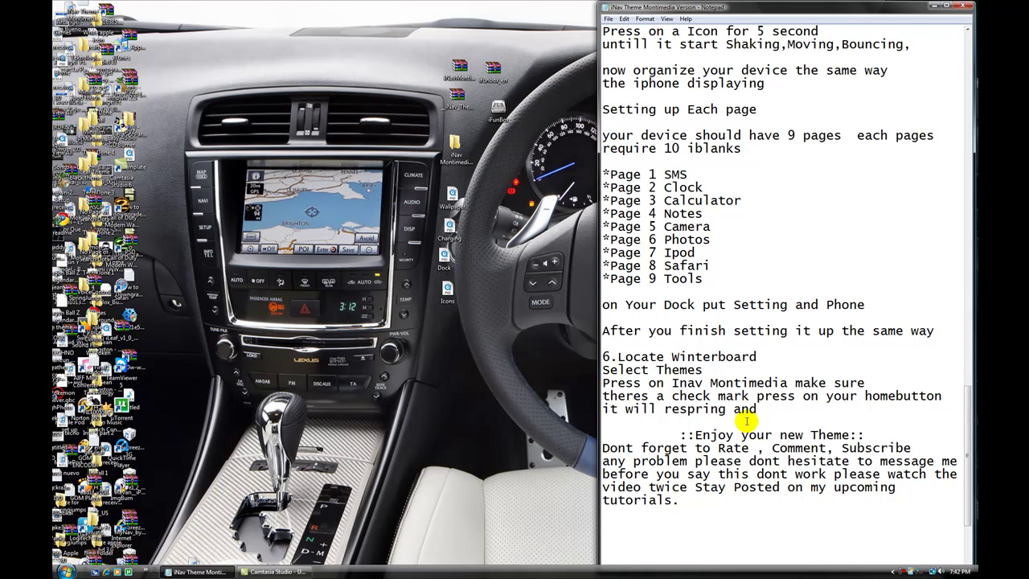
{"action": "left_click", "coordinate": [773, 406]}
{"action": "left_click_drag", "start_coordinate": [696, 435], "coordinate": [916, 447]}
{"action": "left_click", "coordinate": [916, 448]}
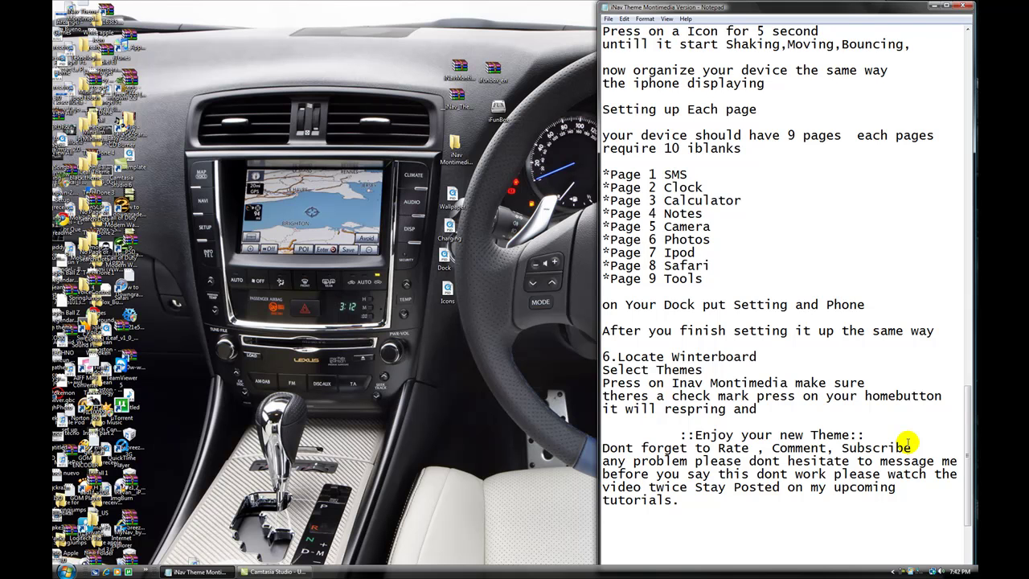
{"action": "left_click_drag", "start_coordinate": [605, 463], "coordinate": [697, 502]}
Launch VNC Viewer from the Start menu and confirm the connection to the iPhone's server
{"action": "left_click", "coordinate": [698, 503]}
{"action": "left_click", "coordinate": [66, 571]}
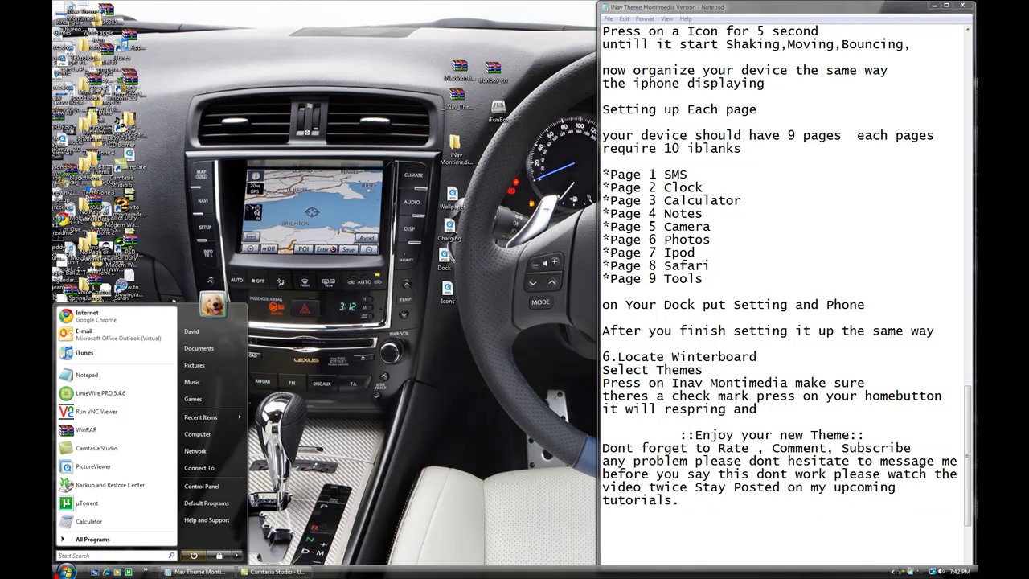
{"action": "left_click", "coordinate": [104, 410]}
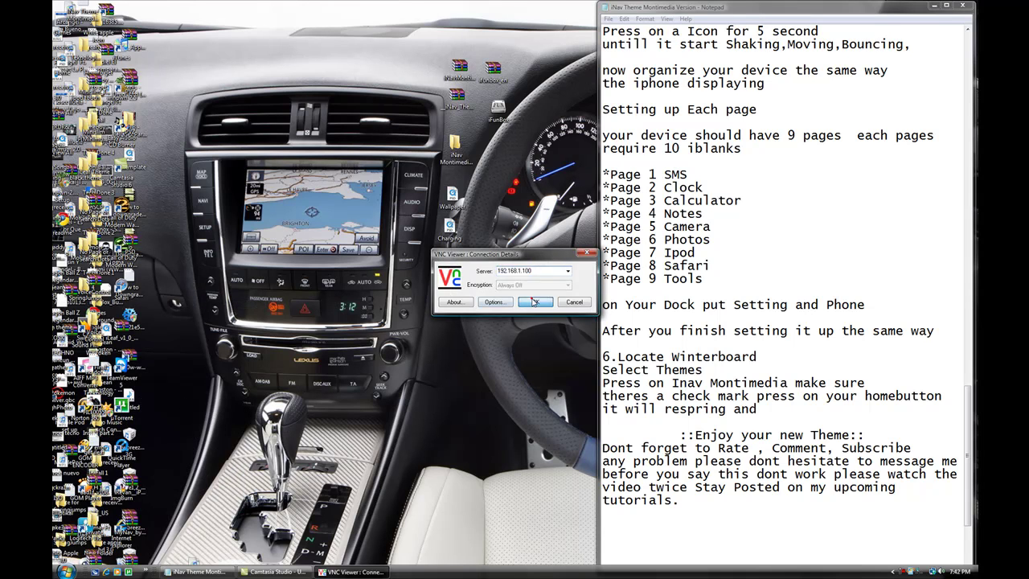
{"action": "left_click", "coordinate": [532, 304]}
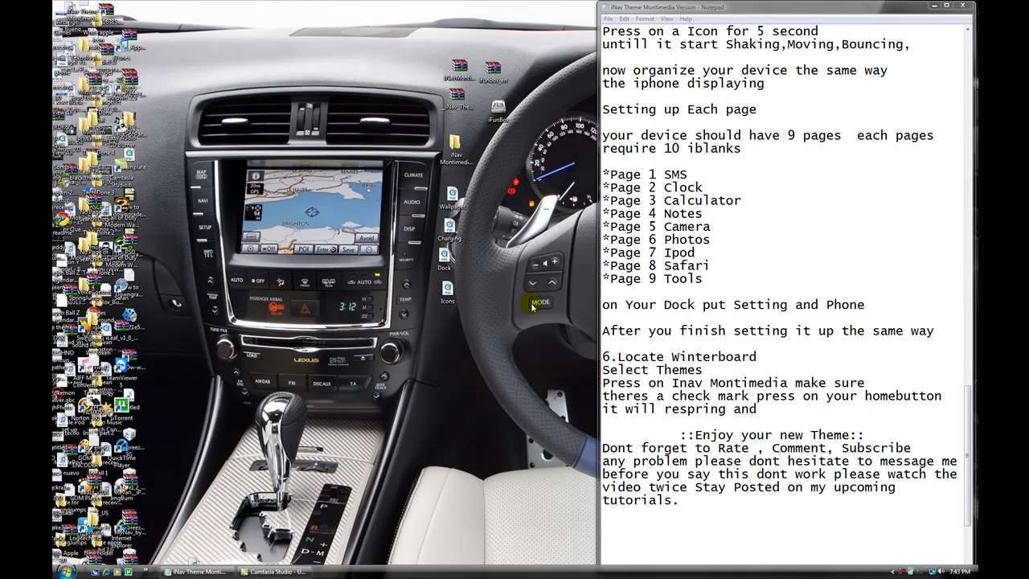